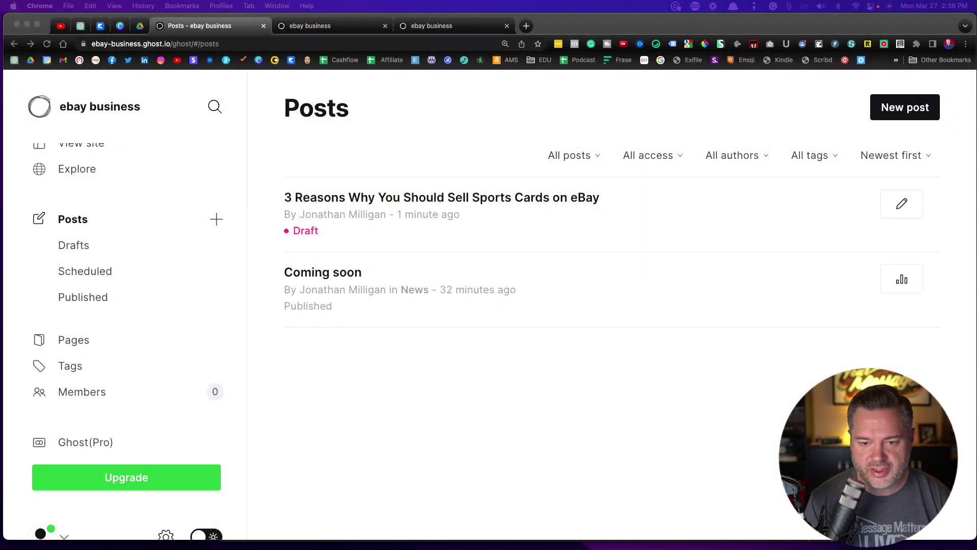
Scroll the Ghost admin sidebar to bring the Pages entry into view.
{"action": "scroll", "coordinate": [127, 305], "scroll_direction": "up", "scroll_amount": 2}
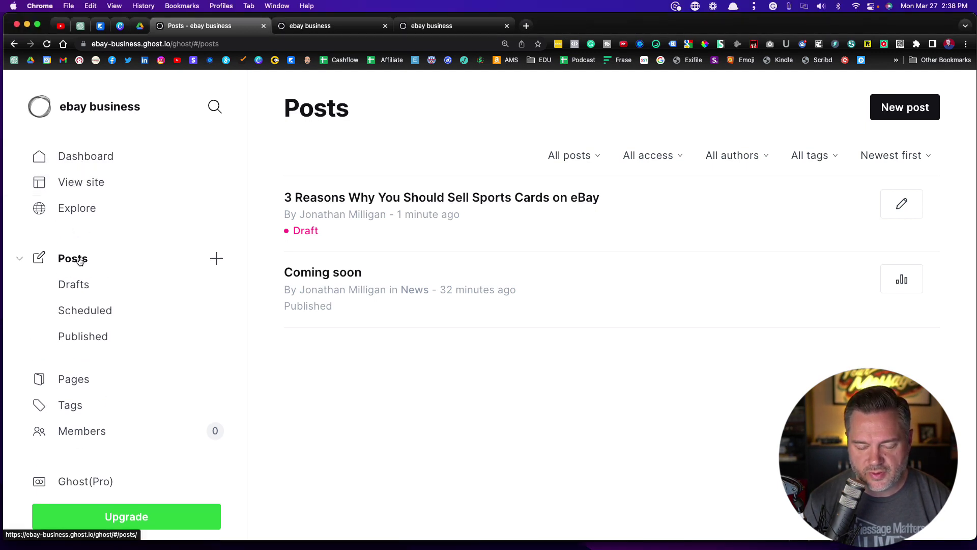
{"action": "scroll", "coordinate": [82, 339], "scroll_direction": "down", "scroll_amount": 3}
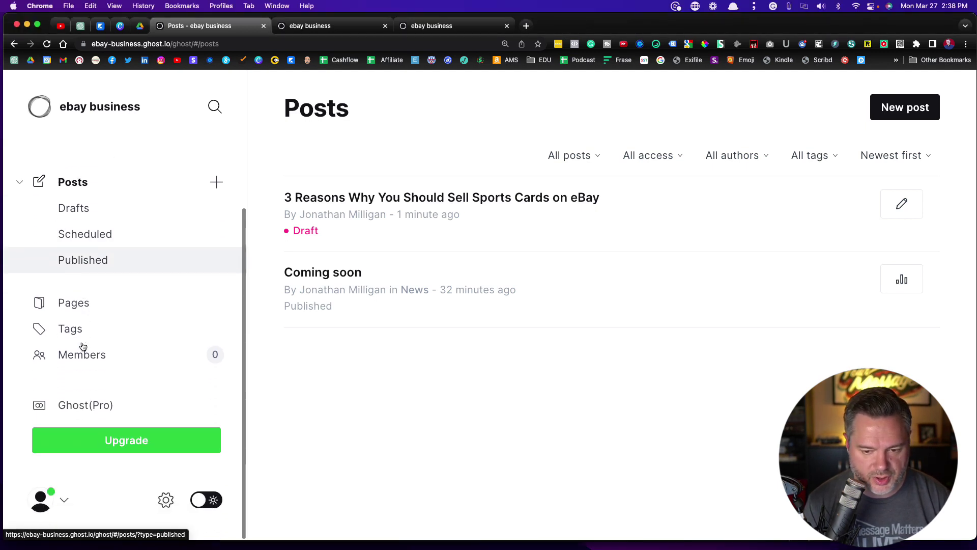
Open the Work with Me page in the editor and select its placeholder word 'text'.
{"action": "left_click", "coordinate": [78, 306]}
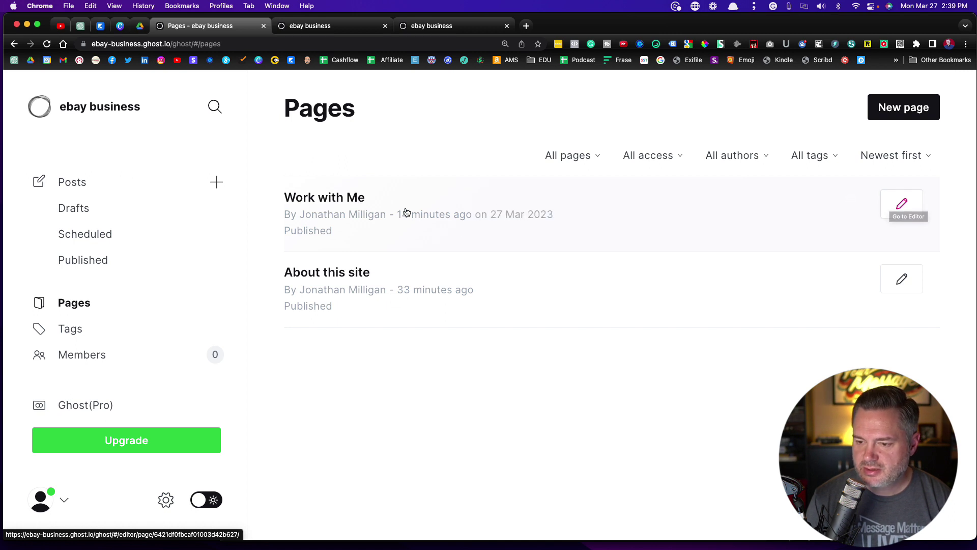
{"action": "left_click", "coordinate": [902, 203]}
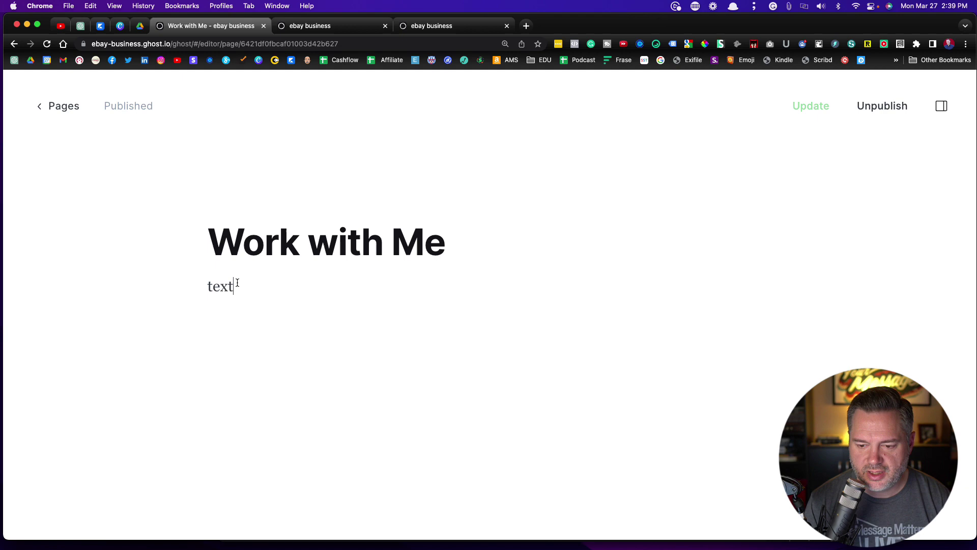
{"action": "left_click_drag", "start_coordinate": [237, 283], "coordinate": [186, 288]}
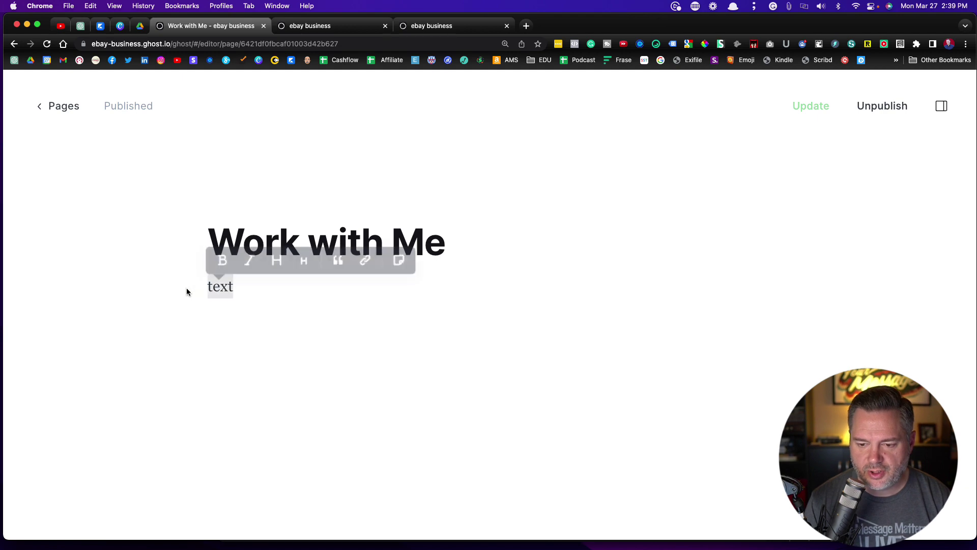
Ask ChatGPT 'can you create some lorem epsum text' and select the generated paragraph.
{"action": "left_click", "coordinate": [228, 287]}
{"action": "left_click", "coordinate": [80, 25]}
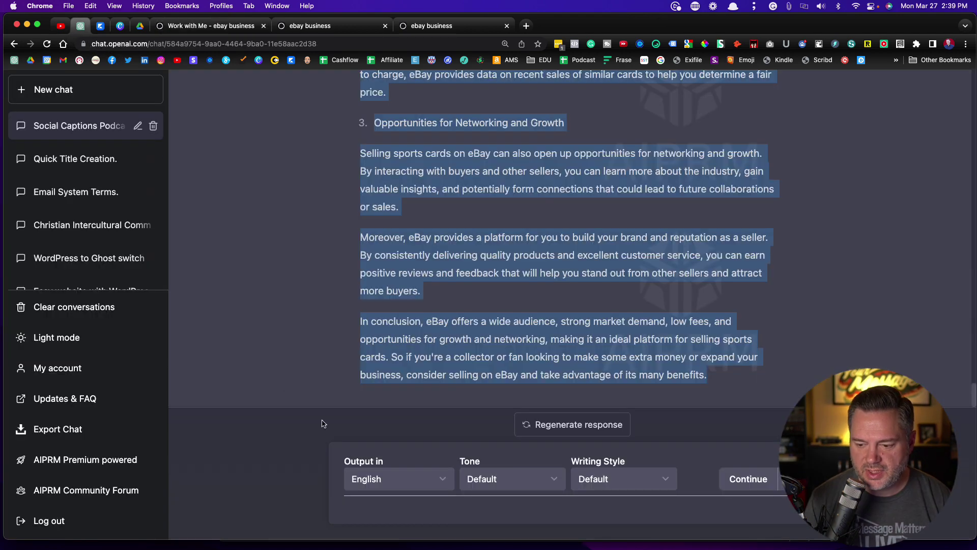
{"action": "left_click", "coordinate": [402, 508]}
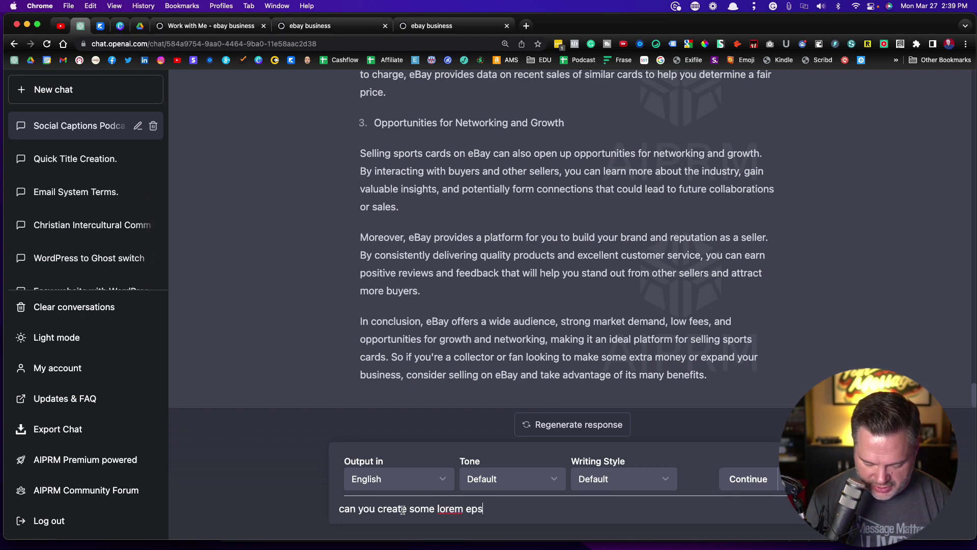
{"action": "type", "text": "tex"}
{"action": "key", "text": "Return"}
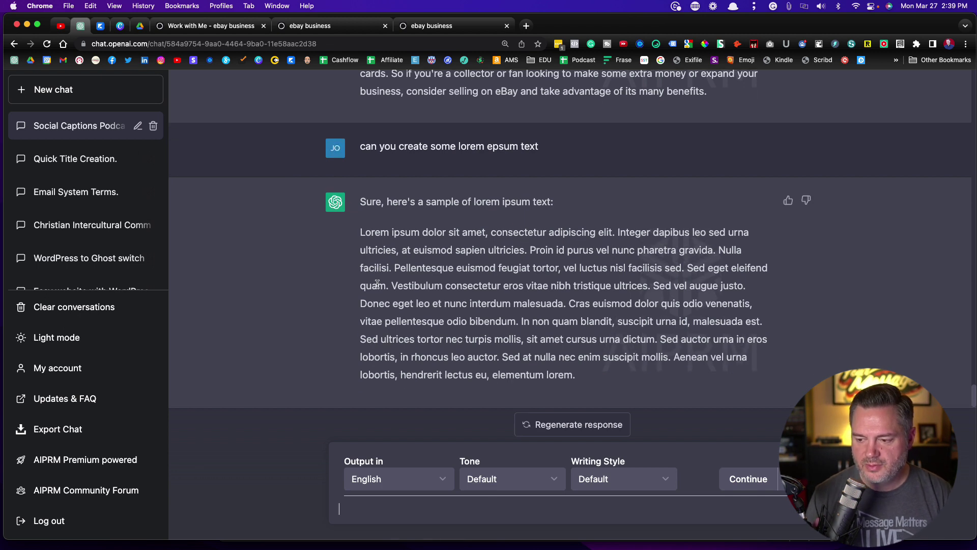
{"action": "left_click_drag", "start_coordinate": [360, 232], "coordinate": [604, 397]}
{"action": "key", "text": "super+c"}
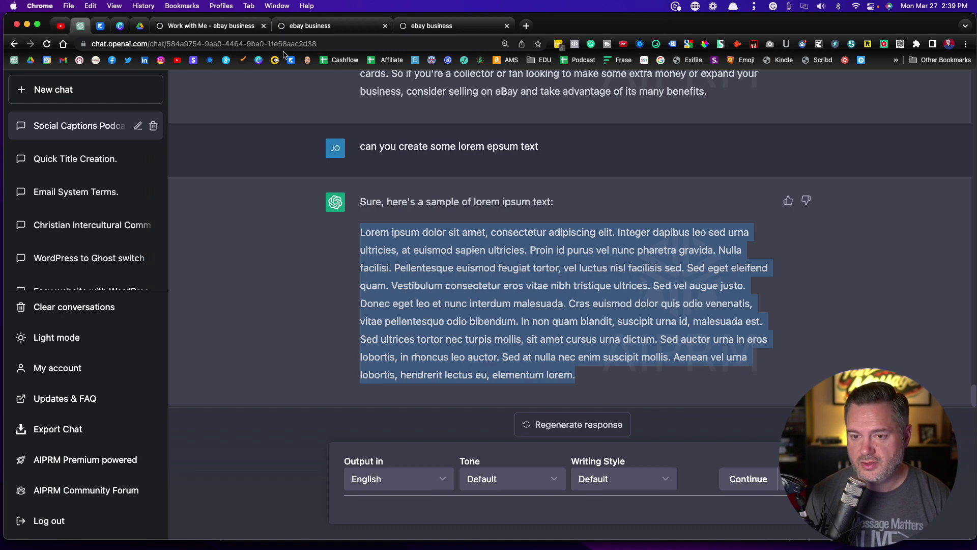
{"action": "left_click", "coordinate": [211, 25]}
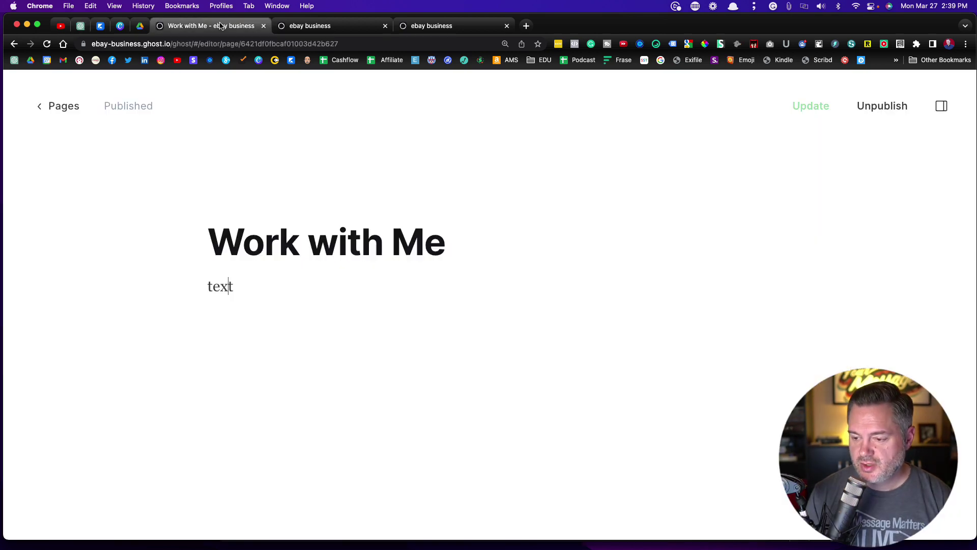
Paste the lorem ipsum over 'text' and split it at Proin, Donec and Sed at nulla.
{"action": "double_click", "coordinate": [244, 283]}
{"action": "key", "text": "super+v"}
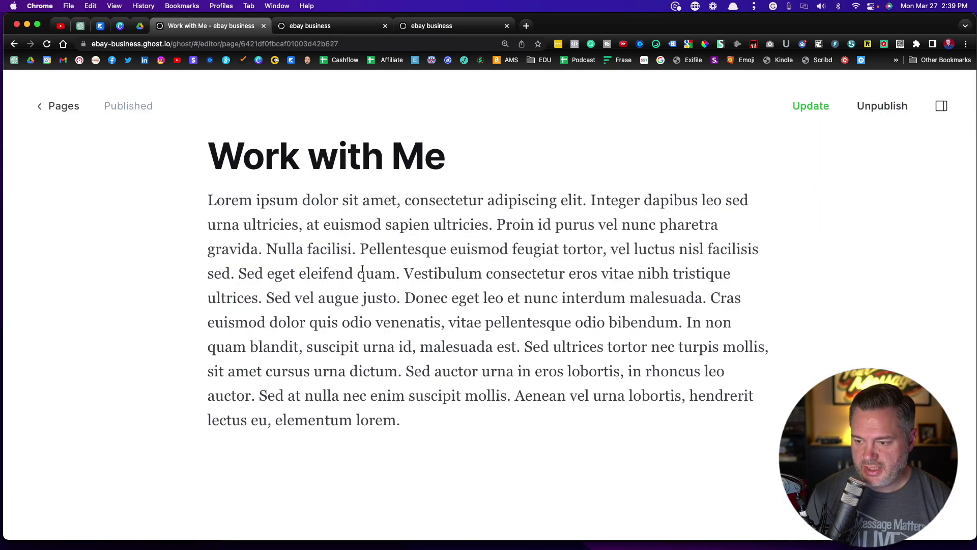
{"action": "left_click", "coordinate": [498, 224]}
{"action": "key", "text": "Return"}
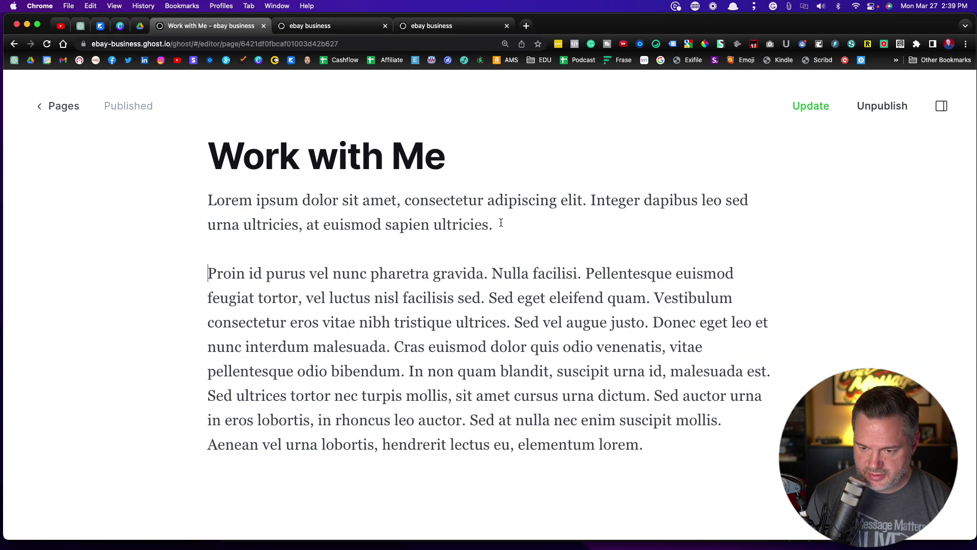
{"action": "left_click", "coordinate": [652, 322]}
{"action": "key", "text": "Return"}
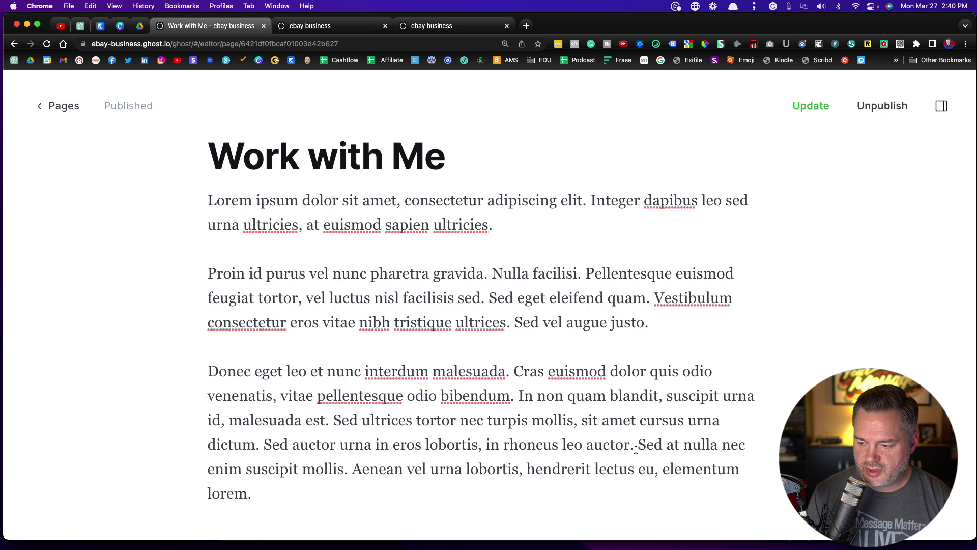
{"action": "left_click", "coordinate": [637, 446]}
{"action": "key", "text": "Return"}
{"action": "scroll", "coordinate": [497, 399], "scroll_direction": "up", "scroll_amount": 5}
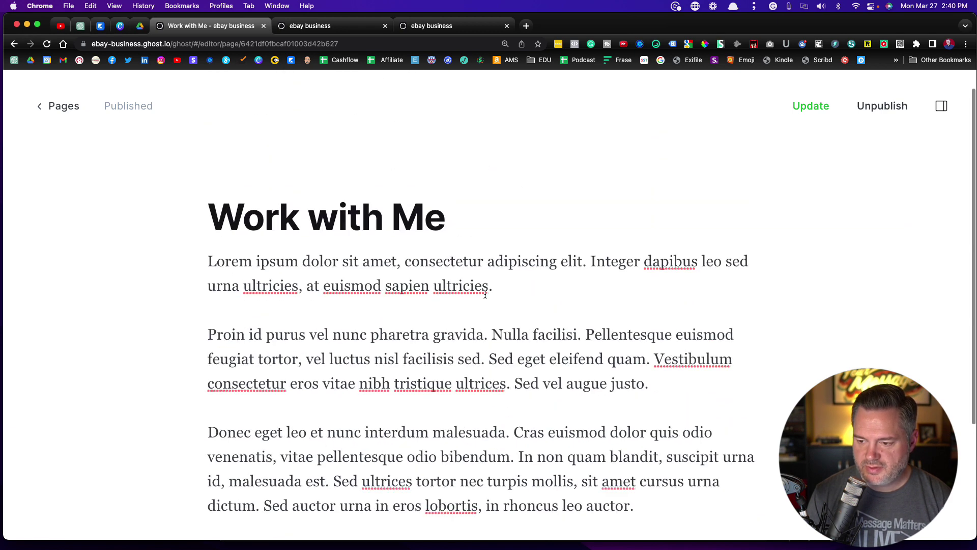
Insert a divider after the first paragraph and add an empty line after the second.
{"action": "left_click", "coordinate": [508, 291]}
{"action": "key", "text": "Return"}
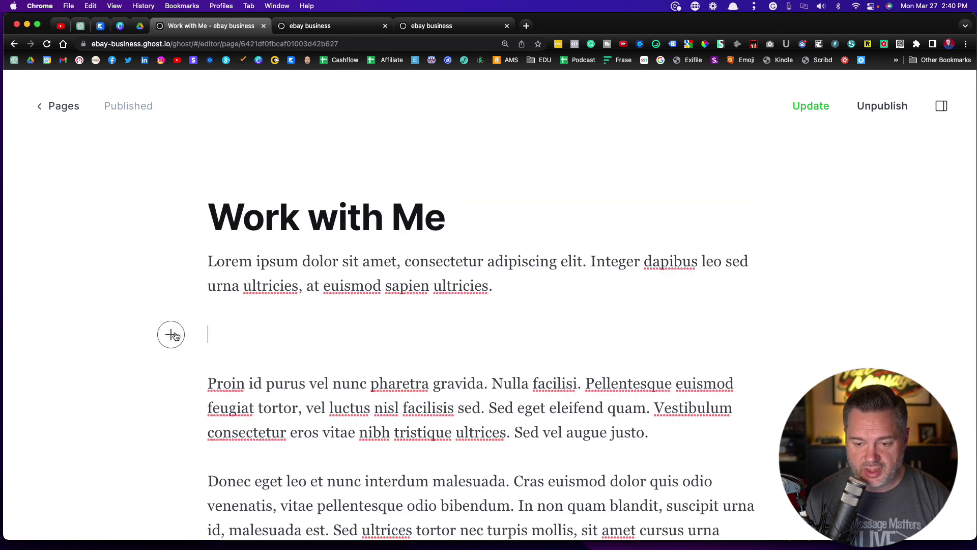
{"action": "left_click", "coordinate": [171, 336]}
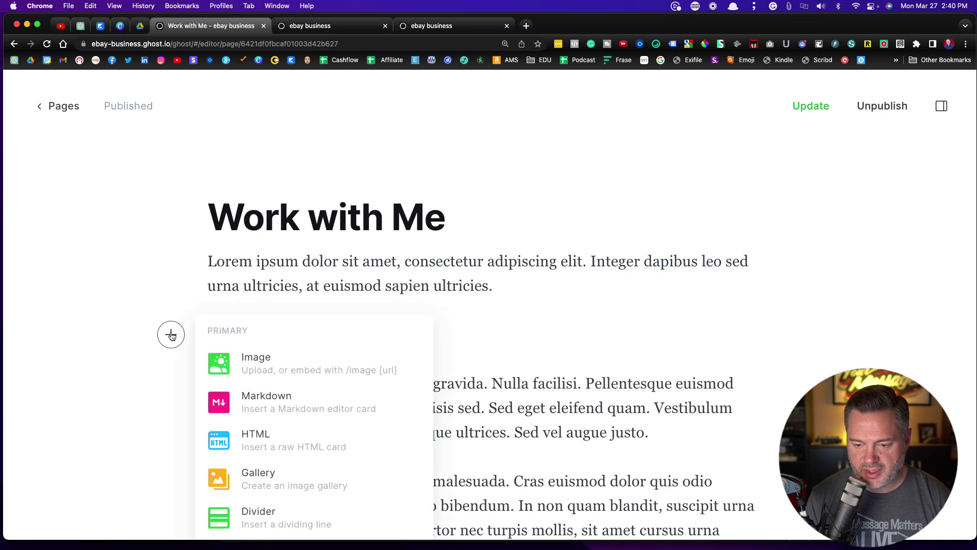
{"action": "scroll", "coordinate": [273, 412], "scroll_direction": "down", "scroll_amount": 2}
{"action": "left_click", "coordinate": [272, 415]}
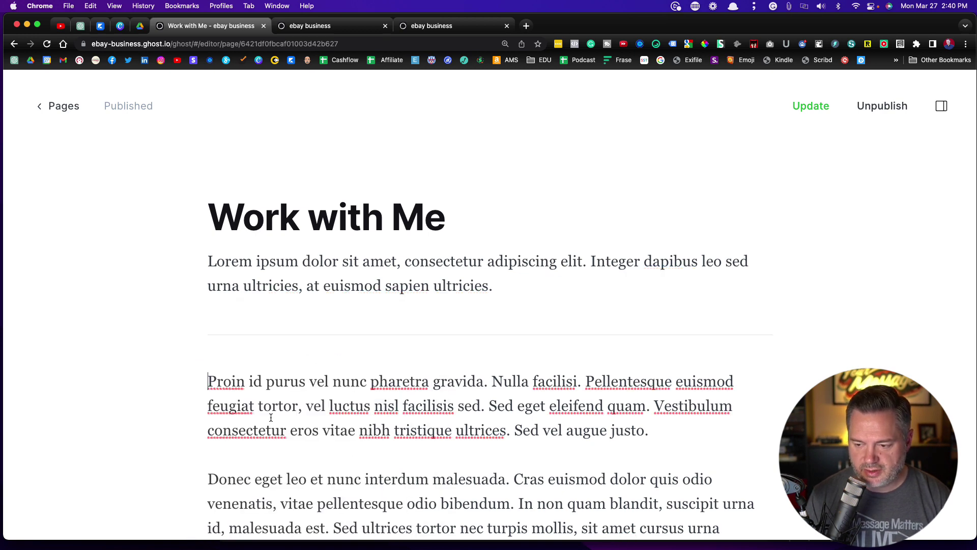
{"action": "left_click", "coordinate": [694, 441]}
{"action": "key", "text": "Return"}
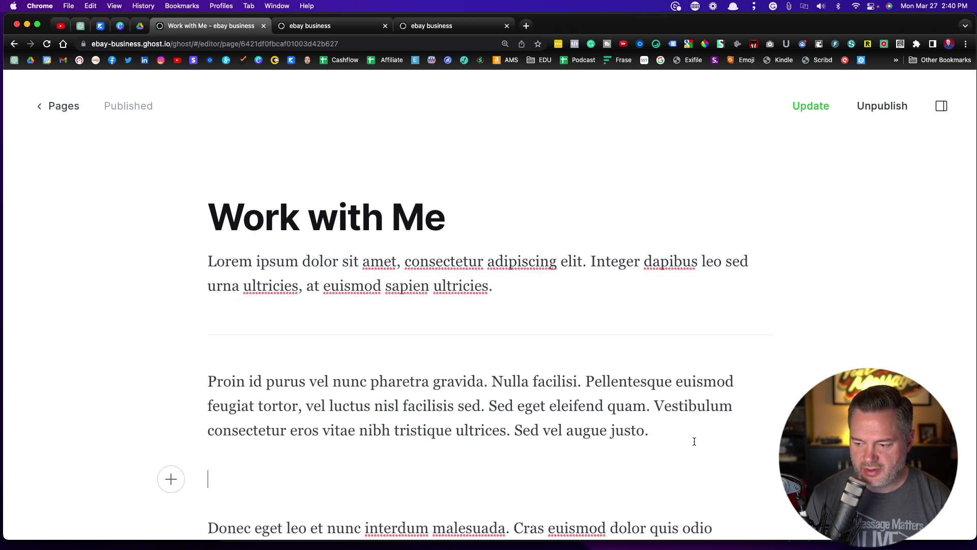
Insert the Unsplash vintage baseball team photo by Boston Public Library on the empty line.
{"action": "left_click", "coordinate": [170, 478]}
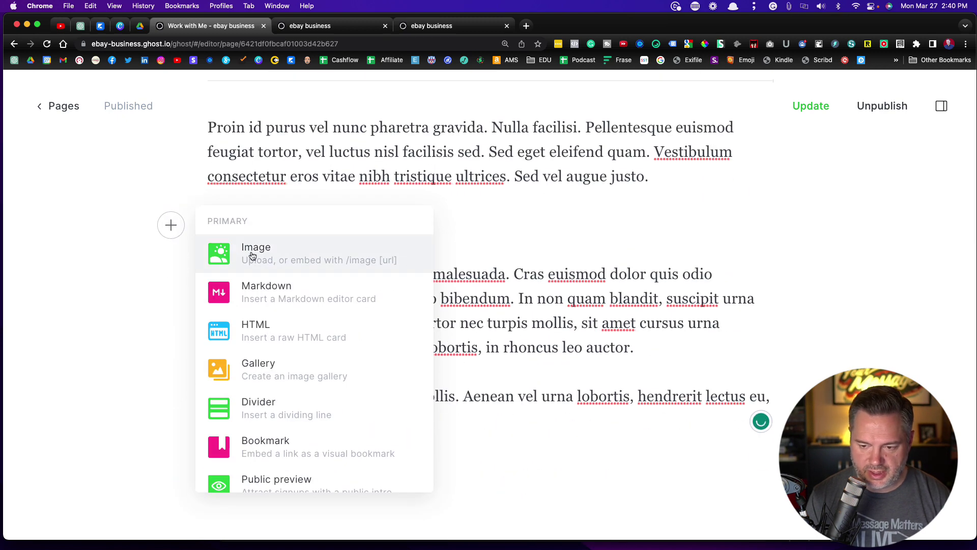
{"action": "scroll", "coordinate": [262, 255], "scroll_direction": "down", "scroll_amount": 15}
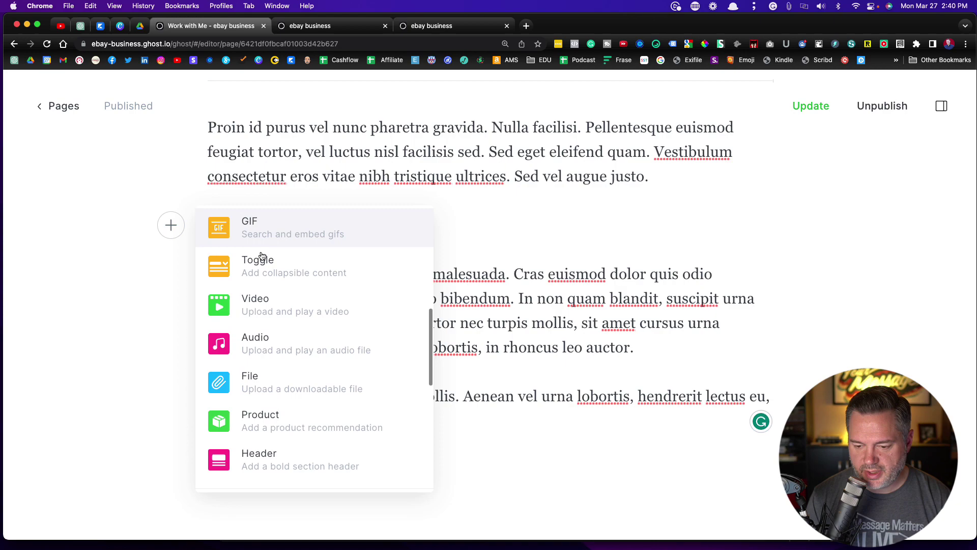
{"action": "scroll", "coordinate": [261, 254], "scroll_direction": "down", "scroll_amount": 1}
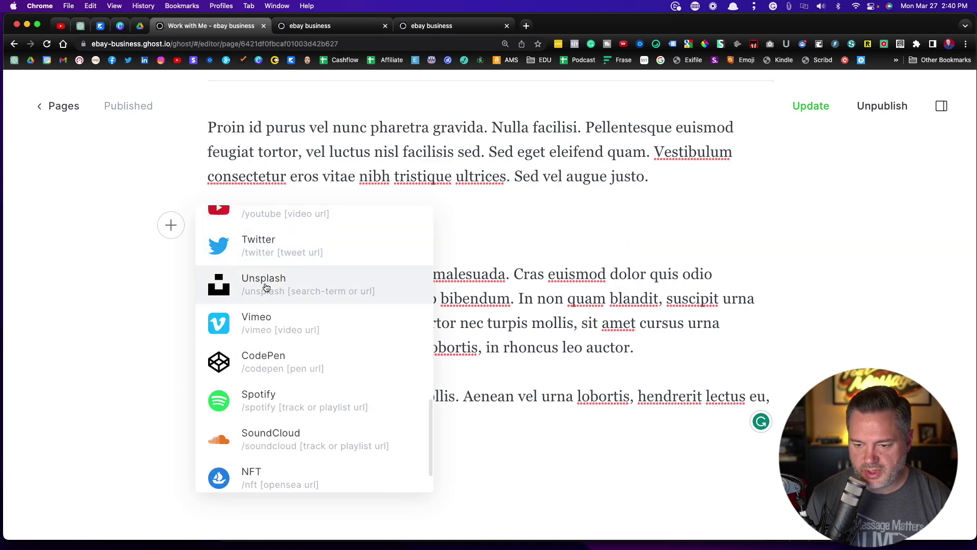
{"action": "left_click", "coordinate": [261, 285]}
{"action": "scroll", "coordinate": [266, 283], "scroll_direction": "down", "scroll_amount": 15}
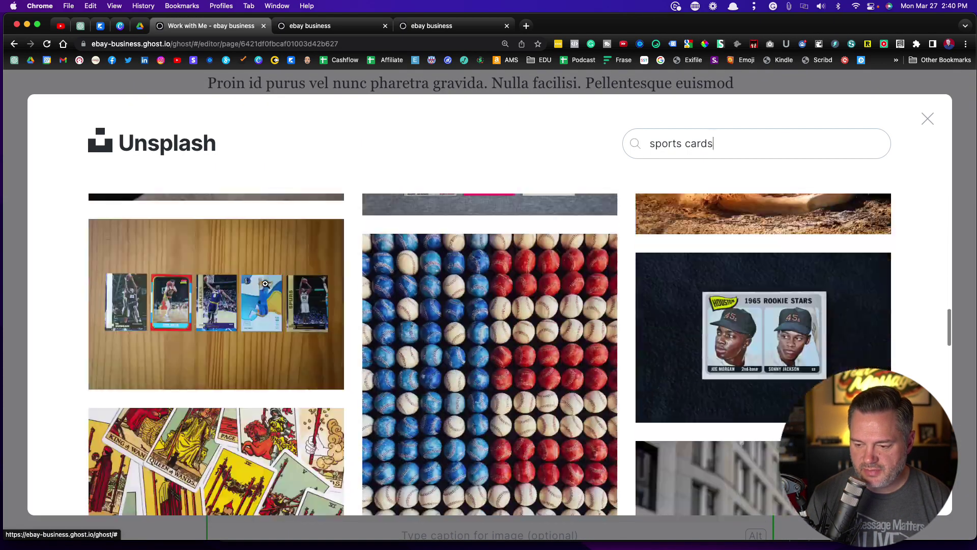
{"action": "scroll", "coordinate": [265, 284], "scroll_direction": "down", "scroll_amount": 15}
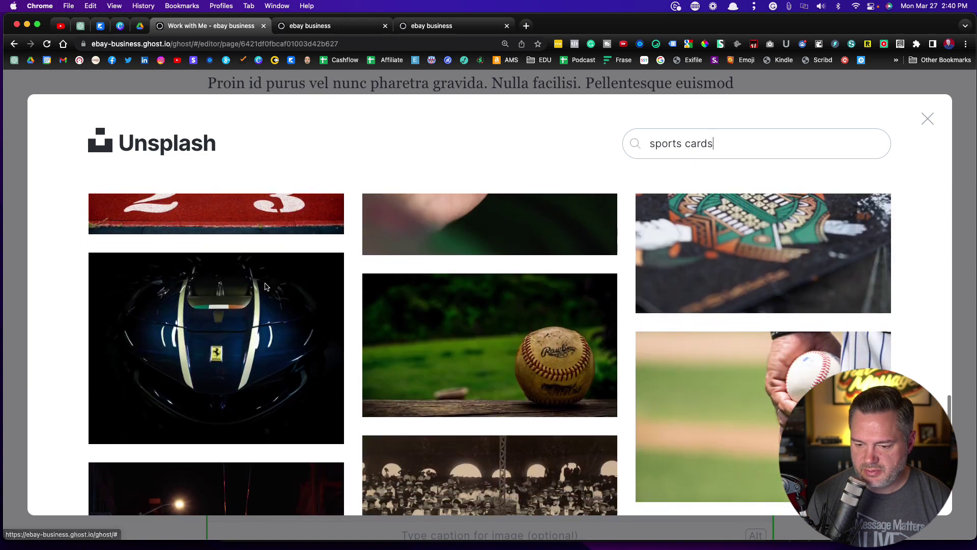
{"action": "scroll", "coordinate": [264, 284], "scroll_direction": "down", "scroll_amount": 3}
{"action": "scroll", "coordinate": [265, 283], "scroll_direction": "up", "scroll_amount": 3}
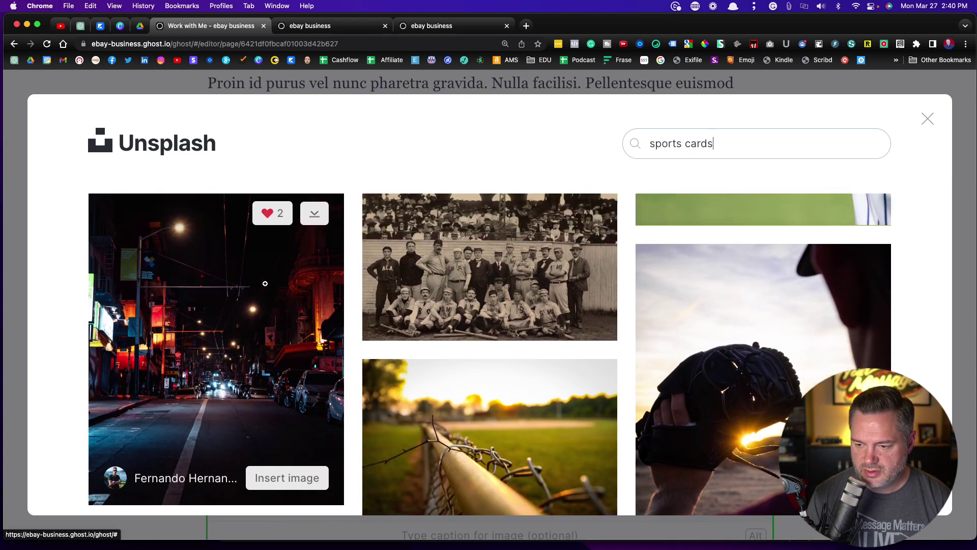
{"action": "left_click", "coordinate": [503, 345]}
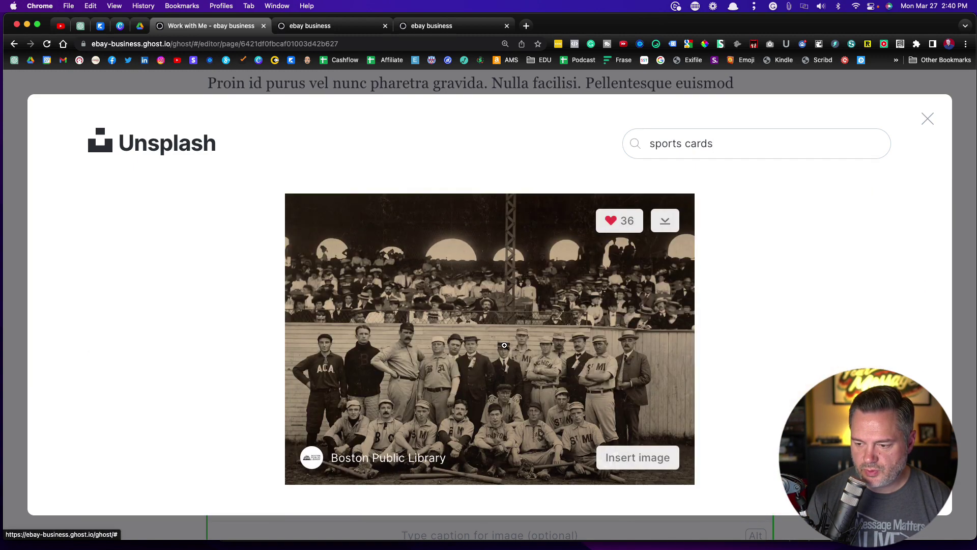
{"action": "left_click", "coordinate": [636, 456]}
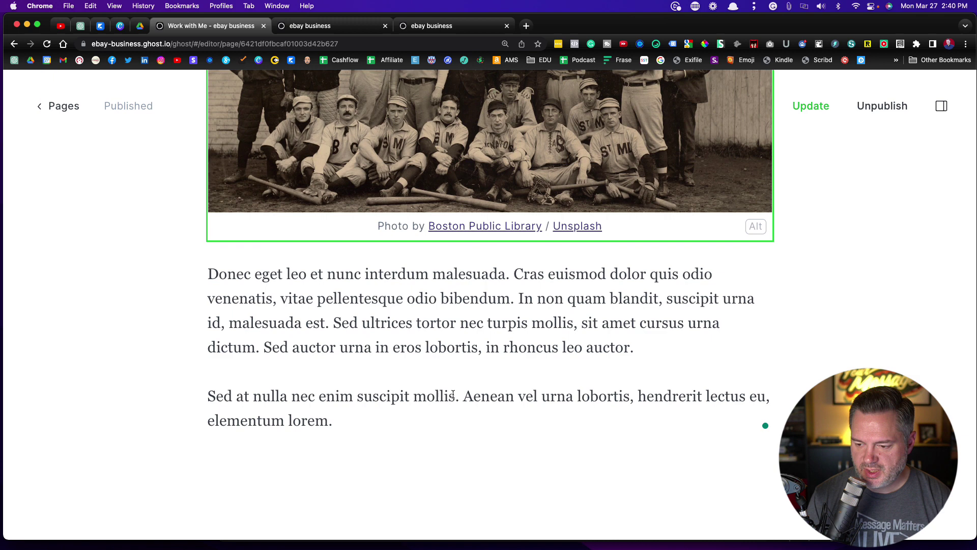
Add a new empty paragraph after the final word 'lorem' of the last paragraph.
{"action": "left_click_drag", "start_coordinate": [461, 396], "coordinate": [628, 396]}
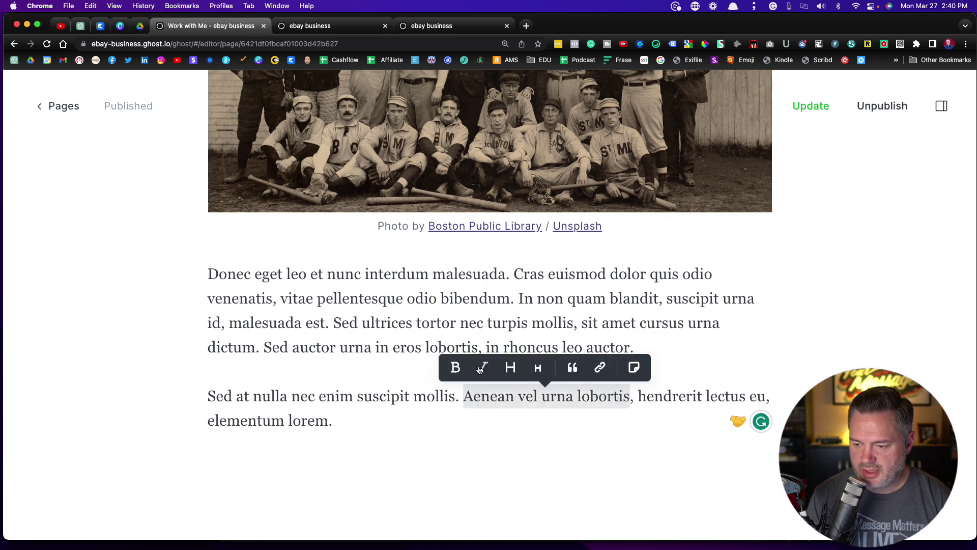
{"action": "left_click", "coordinate": [361, 431]}
{"action": "key", "text": "Return"}
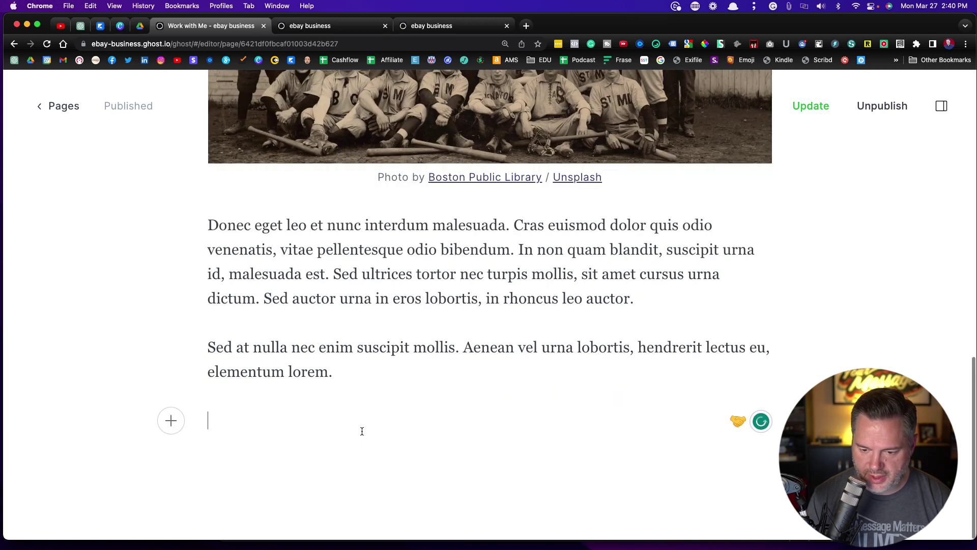
Open the card menu on the empty last line and scroll down to the Button card.
{"action": "left_click", "coordinate": [170, 420]}
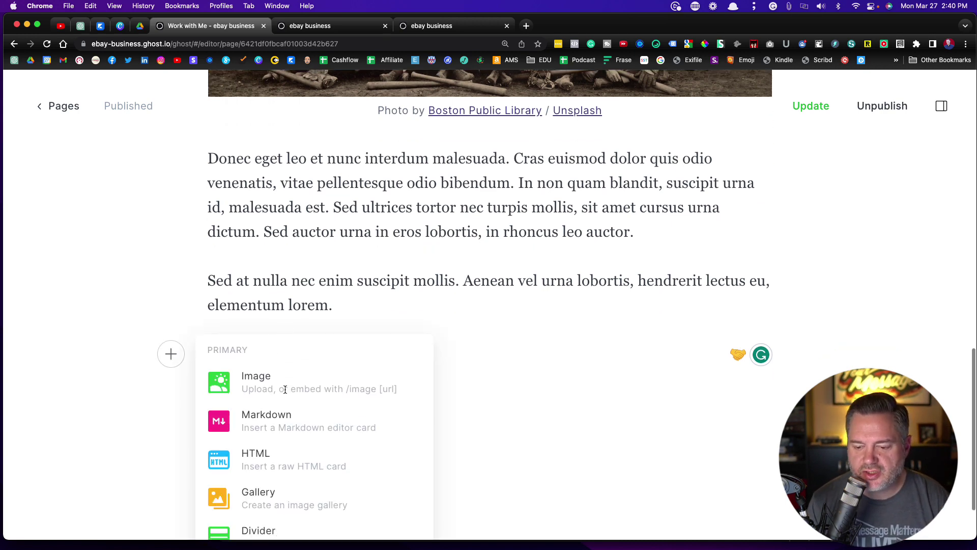
{"action": "scroll", "coordinate": [285, 389], "scroll_direction": "down", "scroll_amount": 2}
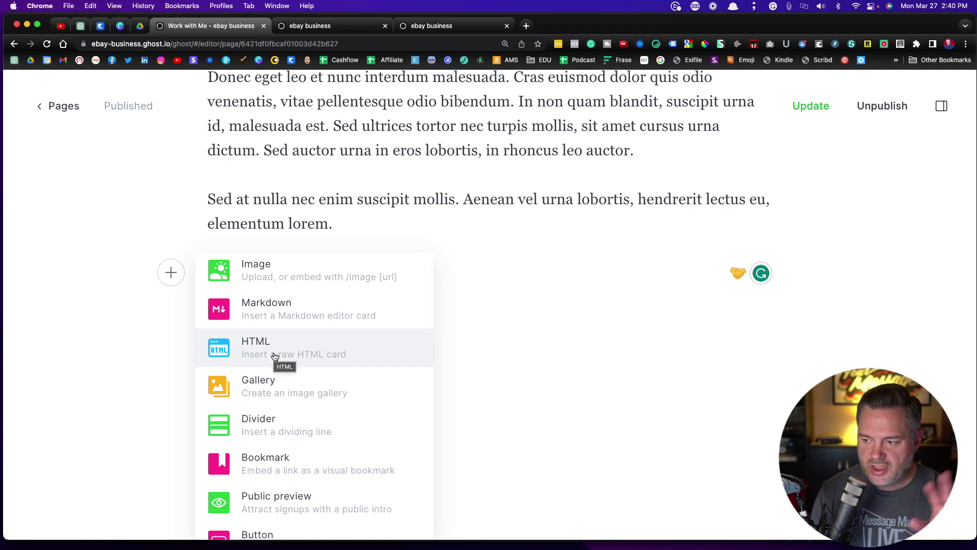
{"action": "scroll", "coordinate": [275, 357], "scroll_direction": "down", "scroll_amount": 5}
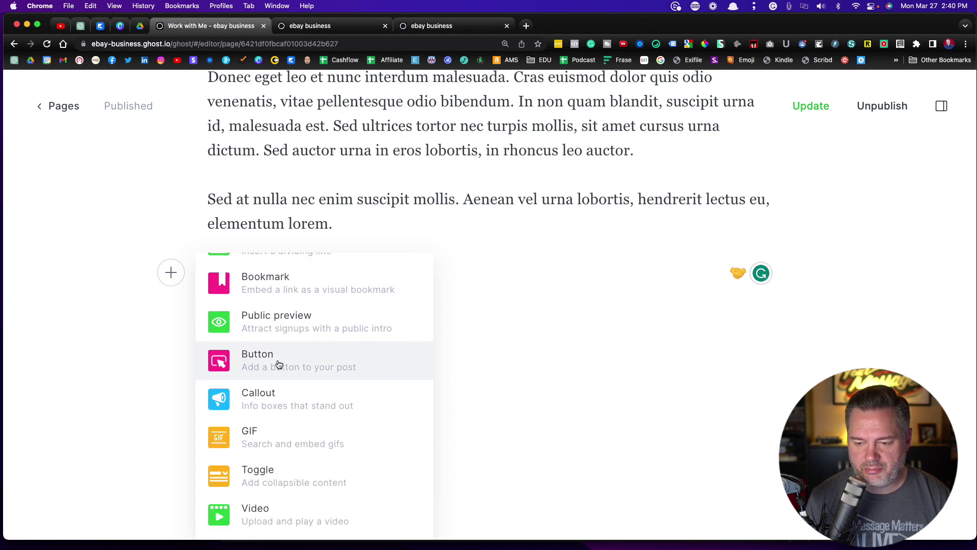
Add a centred 'Book a Call Today!' button card with its link URL at the page end.
{"action": "left_click", "coordinate": [279, 365]}
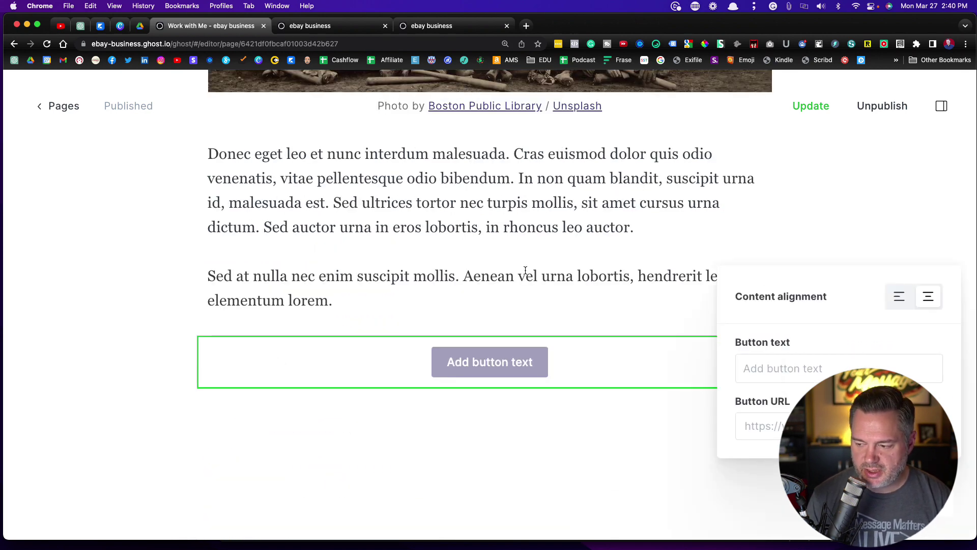
{"action": "left_click", "coordinate": [745, 369]}
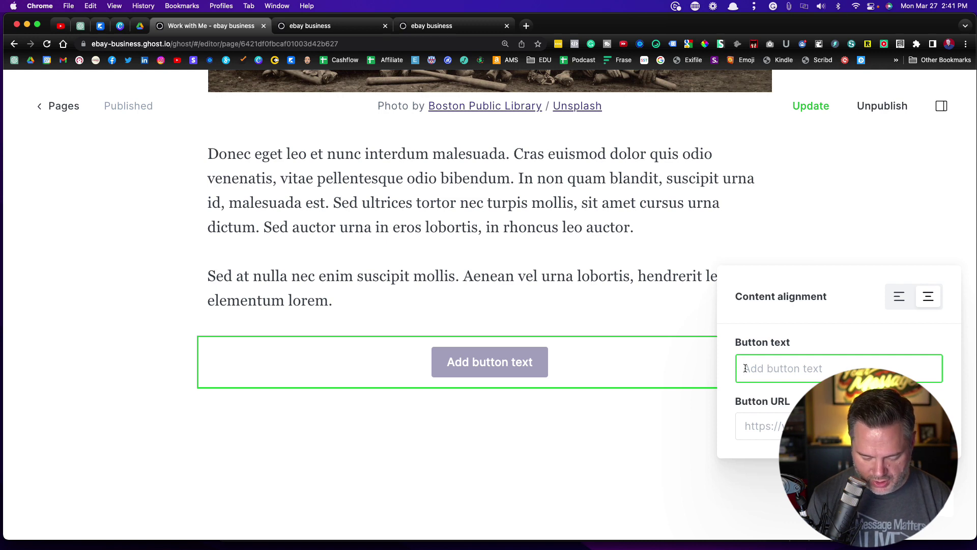
{"action": "type", "text": "Bo"}
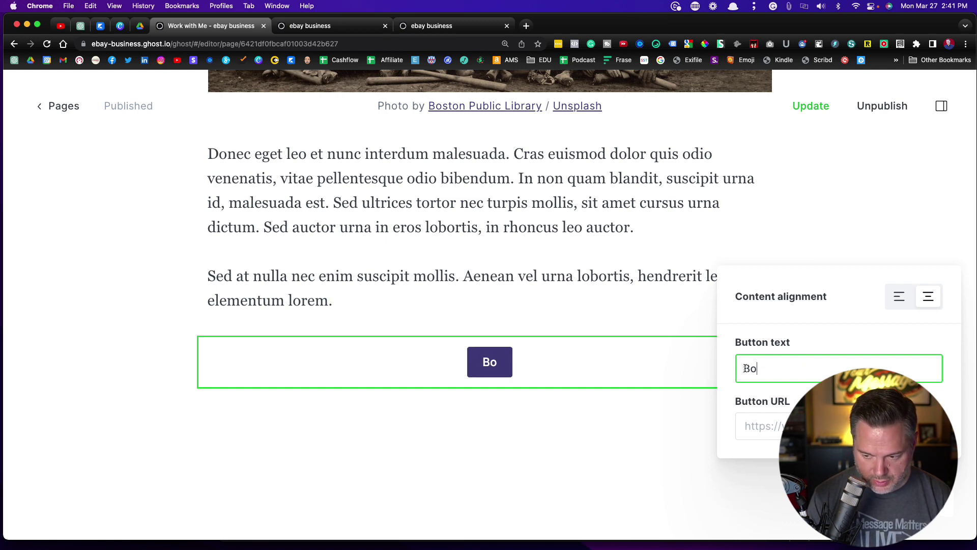
{"action": "type", "text": "ok a Call Today"}
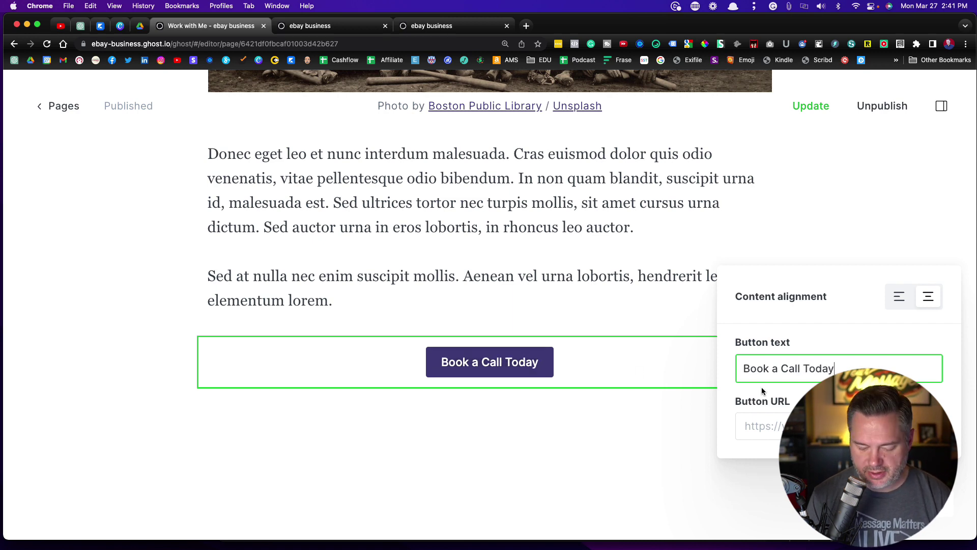
{"action": "type", "text": "!"}
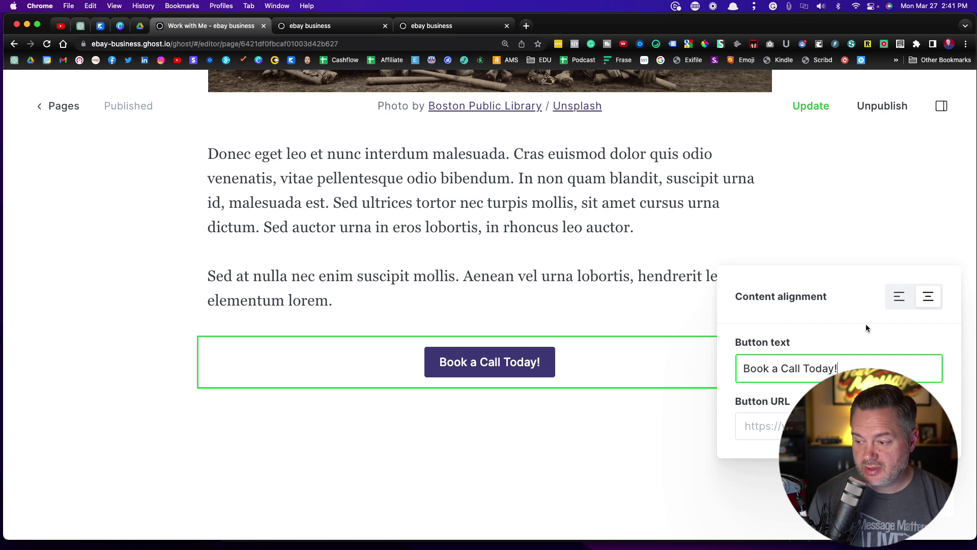
{"action": "left_click", "coordinate": [773, 424]}
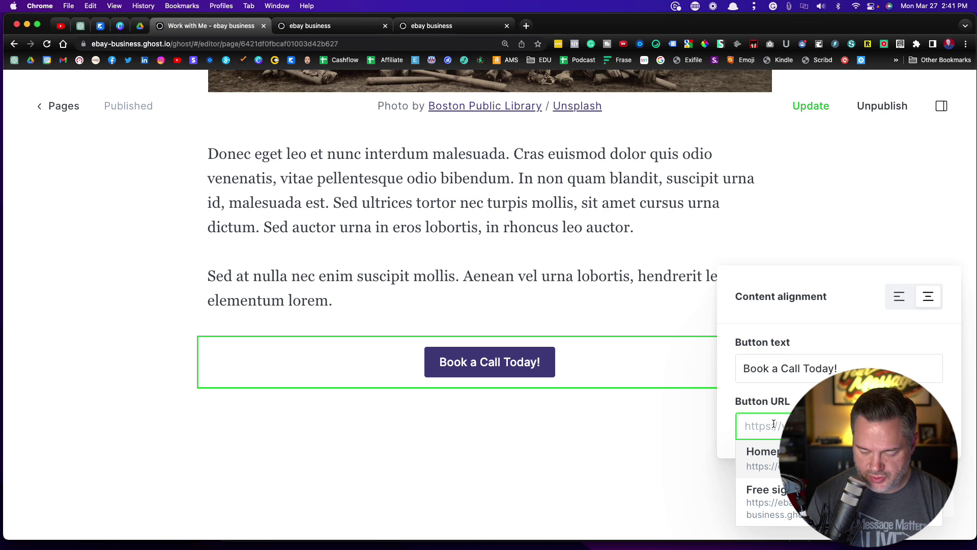
{"action": "type", "text": "https://e"}
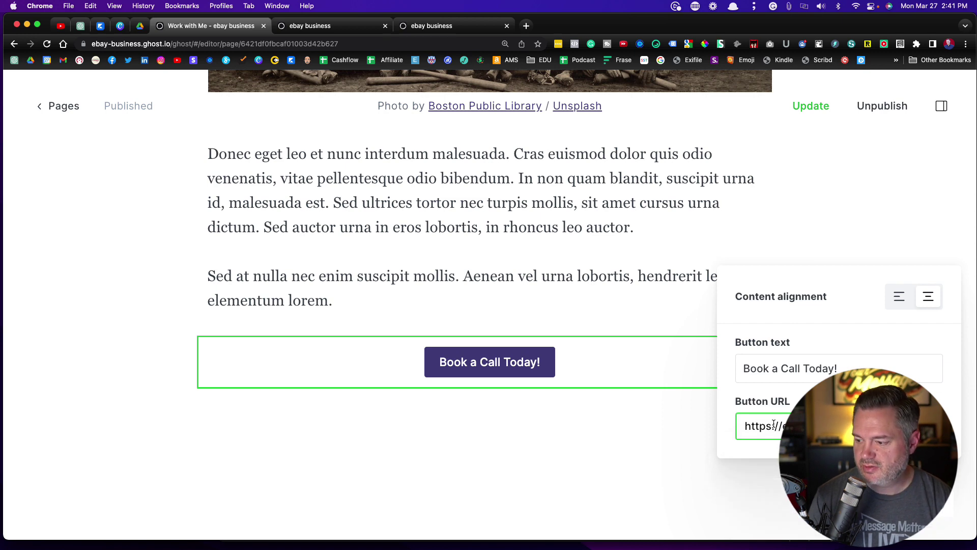
{"action": "left_click", "coordinate": [899, 302]}
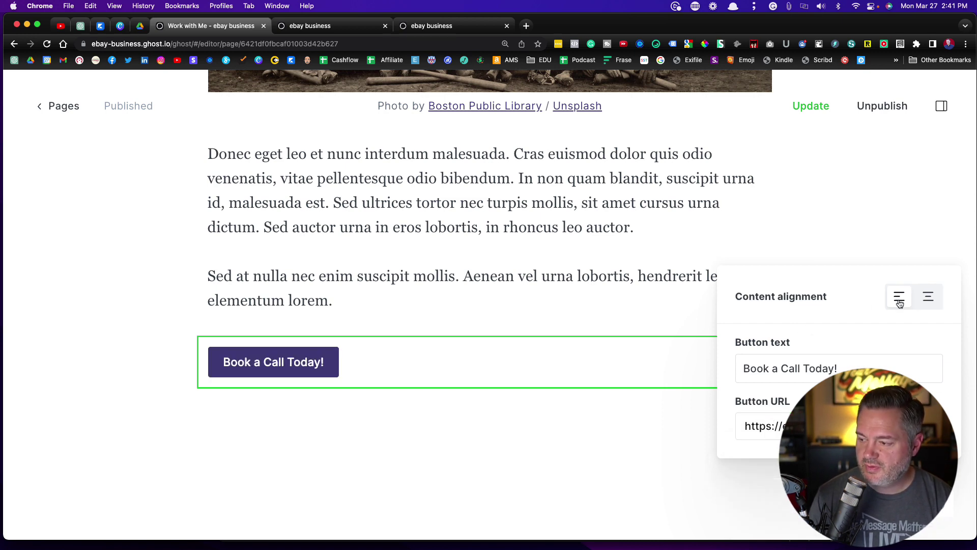
{"action": "left_click", "coordinate": [929, 300]}
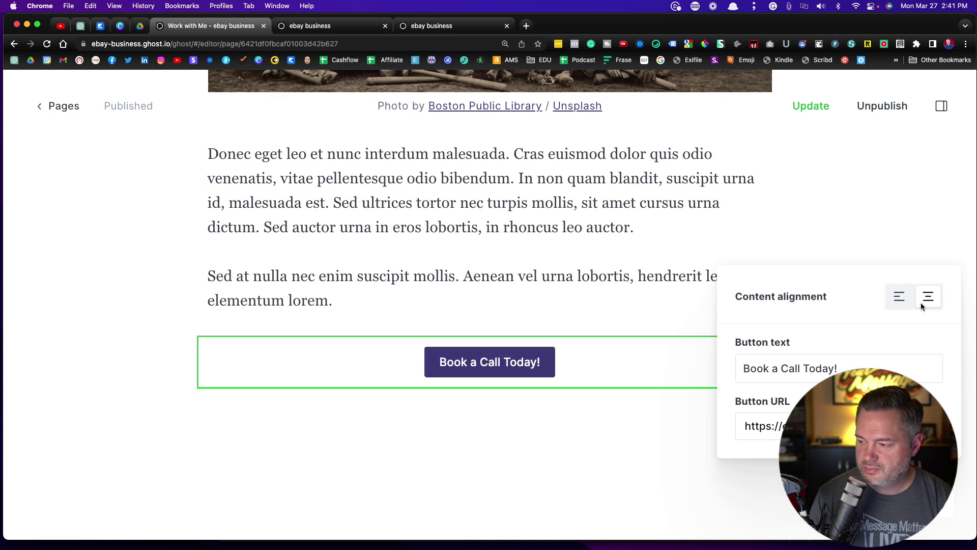
{"action": "left_click", "coordinate": [831, 239]}
Update the published Work with Me page and open its page settings.
{"action": "scroll", "coordinate": [761, 187], "scroll_direction": "up", "scroll_amount": 7}
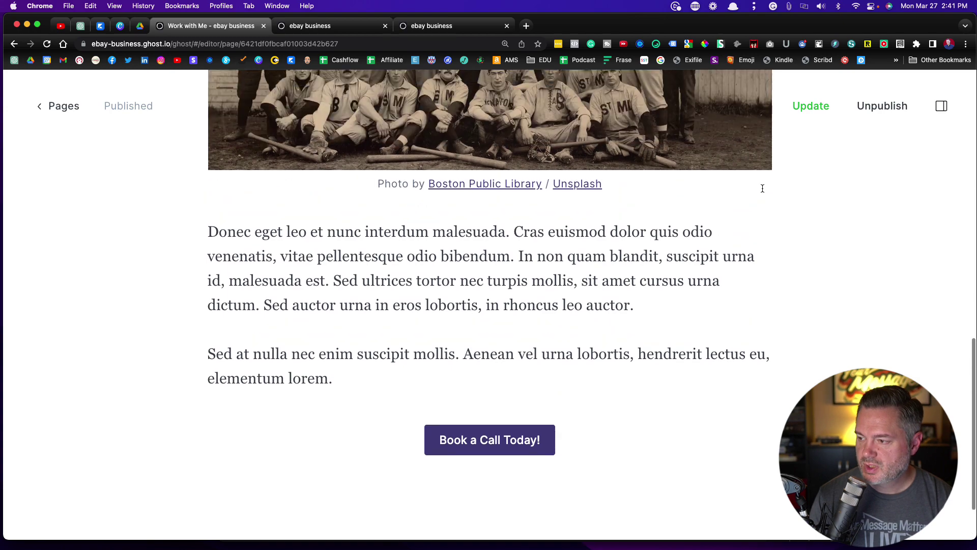
{"action": "scroll", "coordinate": [762, 188], "scroll_direction": "up", "scroll_amount": 2}
{"action": "left_click", "coordinate": [813, 107]}
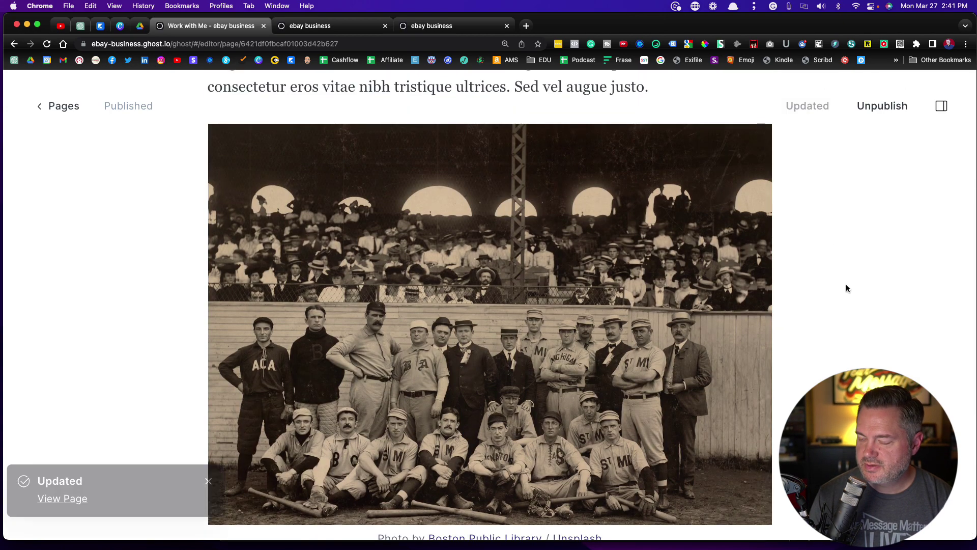
{"action": "scroll", "coordinate": [846, 288], "scroll_direction": "up", "scroll_amount": 7}
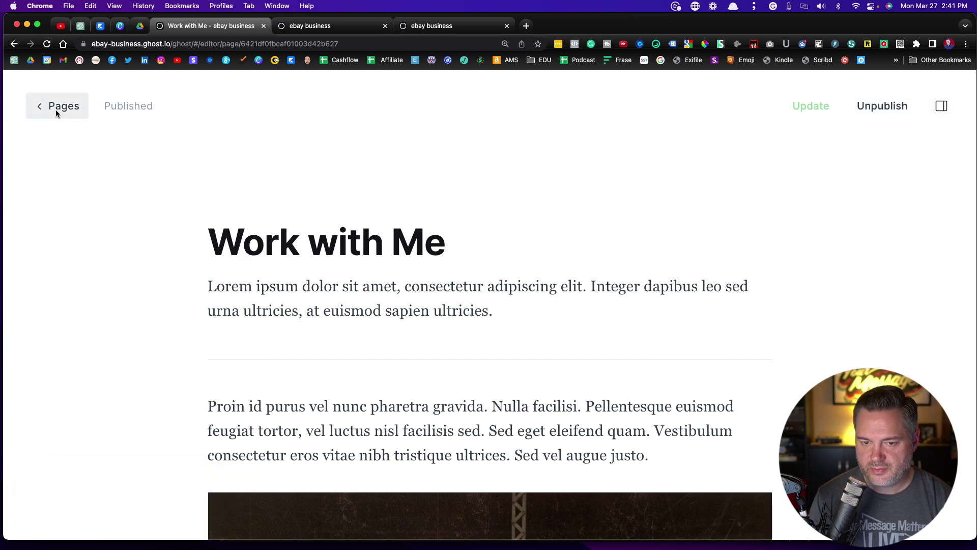
{"action": "left_click", "coordinate": [941, 106]}
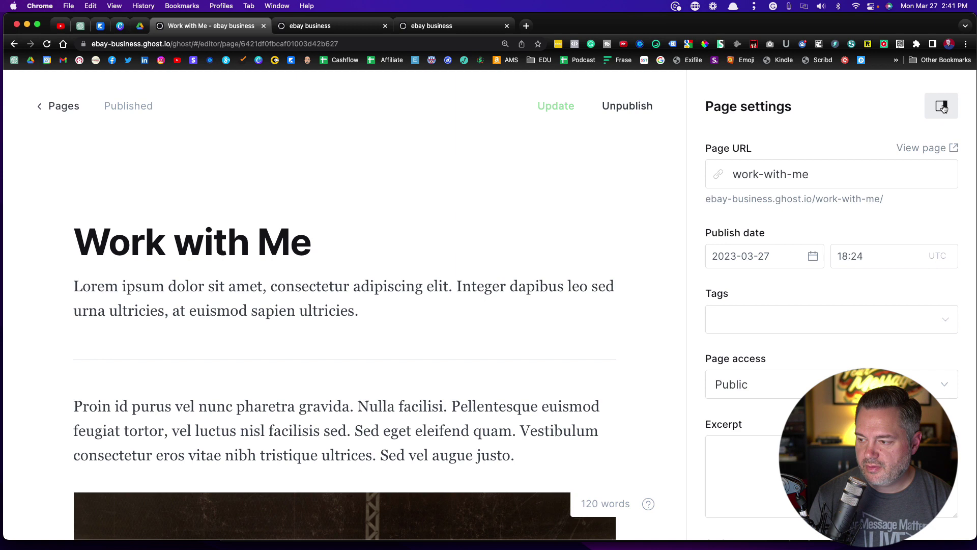
{"action": "scroll", "coordinate": [813, 346], "scroll_direction": "down", "scroll_amount": 8}
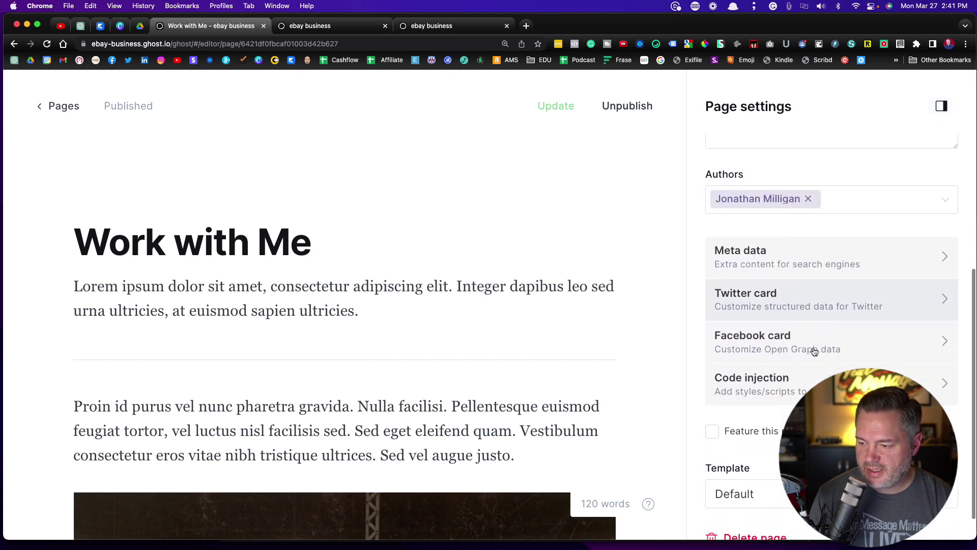
{"action": "scroll", "coordinate": [813, 350], "scroll_direction": "up", "scroll_amount": 10}
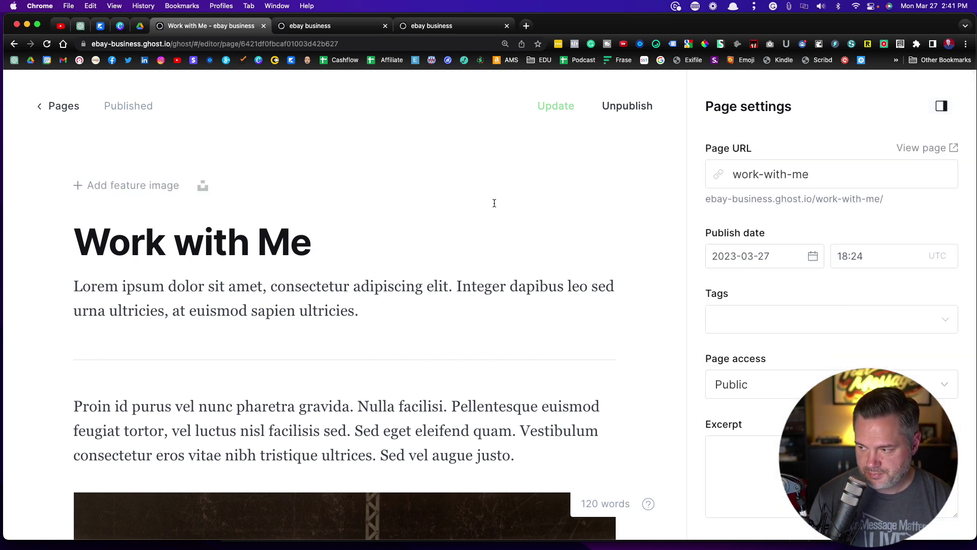
View the live Work with Me page and test that Book a Call Today! opens eBay.
{"action": "left_click", "coordinate": [59, 104]}
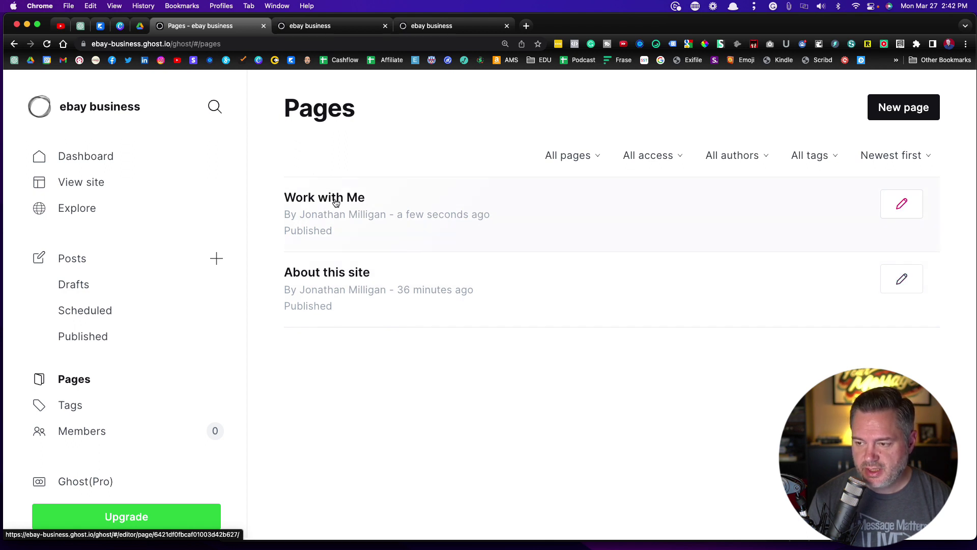
{"action": "left_click", "coordinate": [215, 184]}
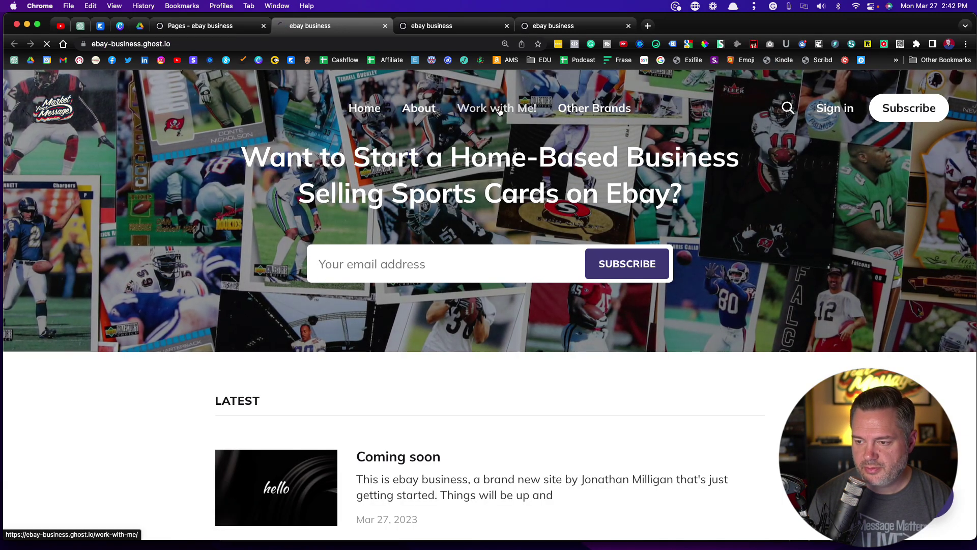
{"action": "left_click", "coordinate": [500, 111]}
{"action": "scroll", "coordinate": [449, 234], "scroll_direction": "down", "scroll_amount": 1}
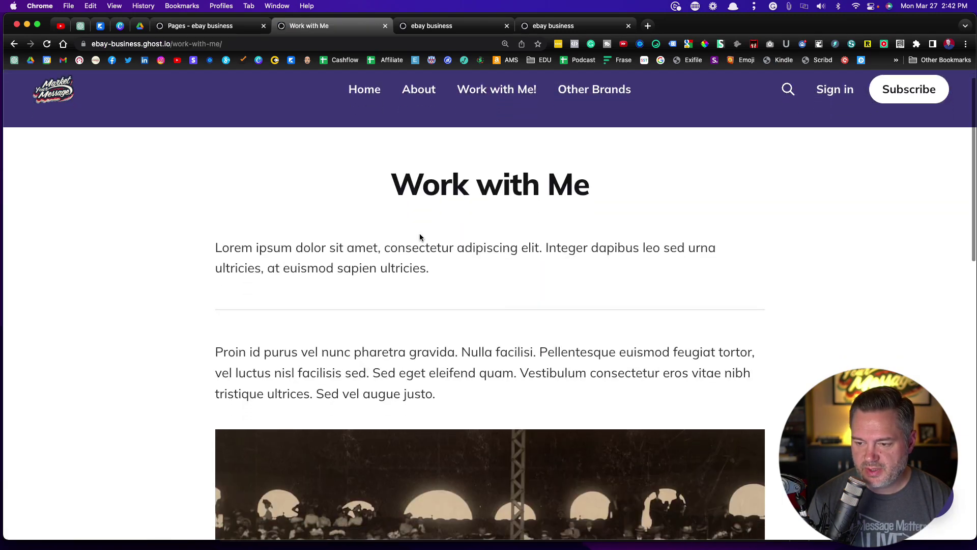
{"action": "scroll", "coordinate": [318, 307], "scroll_direction": "down", "scroll_amount": 1}
{"action": "scroll", "coordinate": [356, 277], "scroll_direction": "down", "scroll_amount": 3}
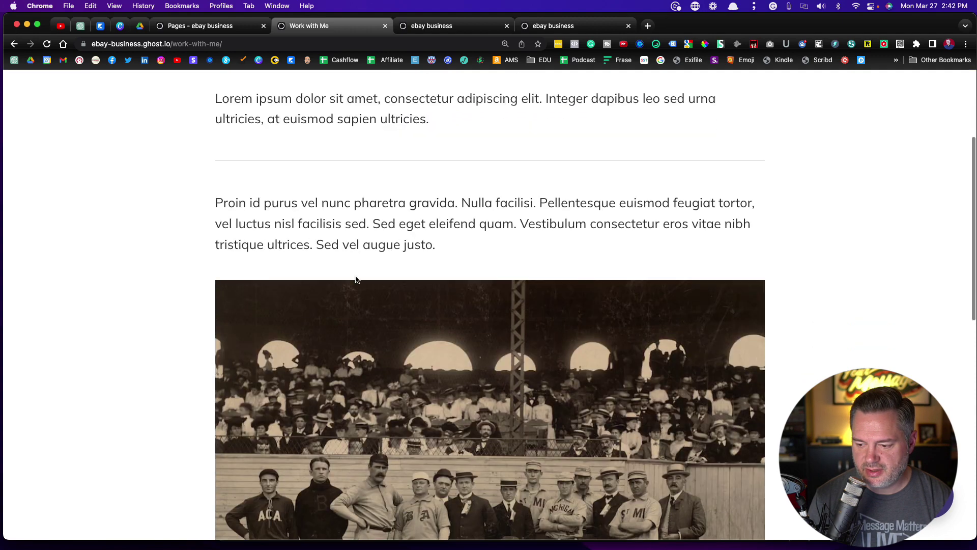
{"action": "scroll", "coordinate": [355, 279], "scroll_direction": "down", "scroll_amount": 10}
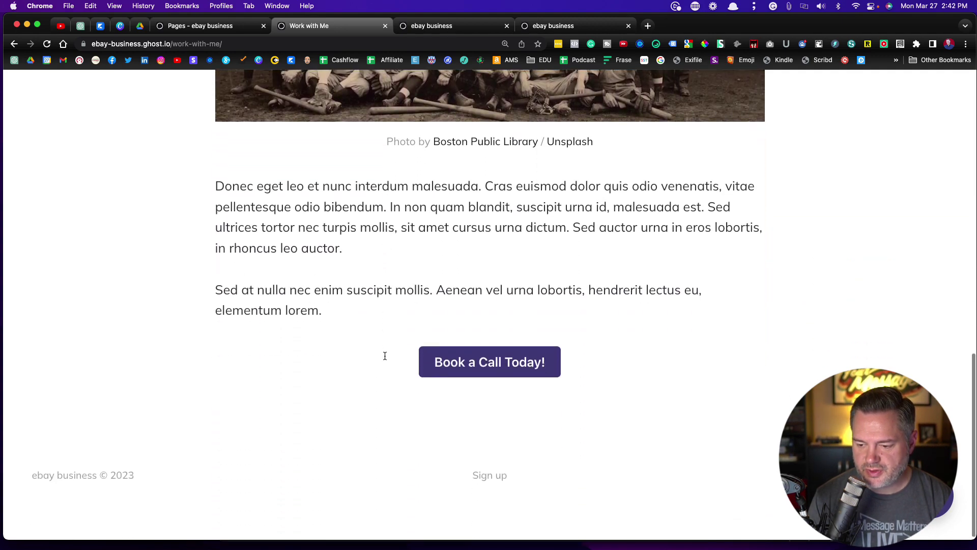
{"action": "left_click", "coordinate": [494, 360]}
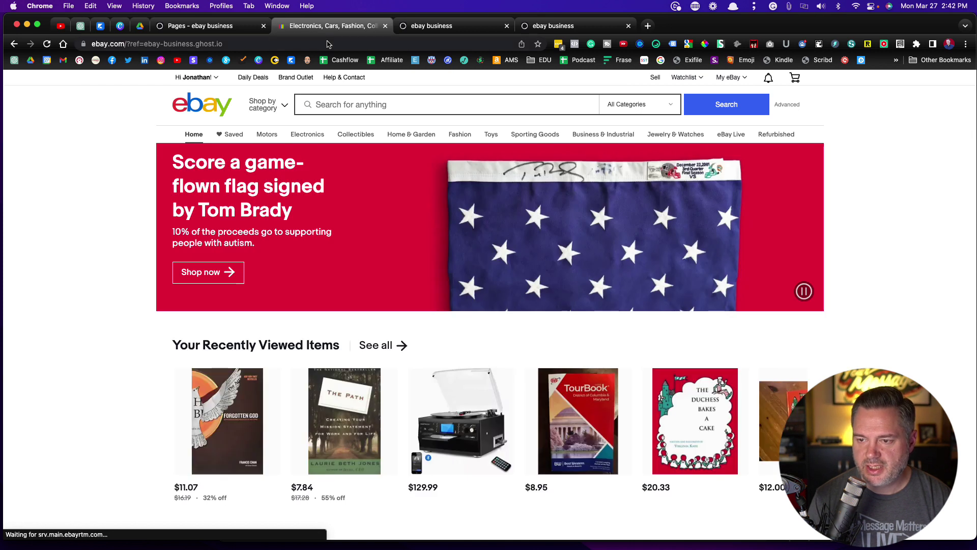
Close the eBay browser tab to get back to Ghost's Pages list showing Work with Me.
{"action": "left_click", "coordinate": [385, 26]}
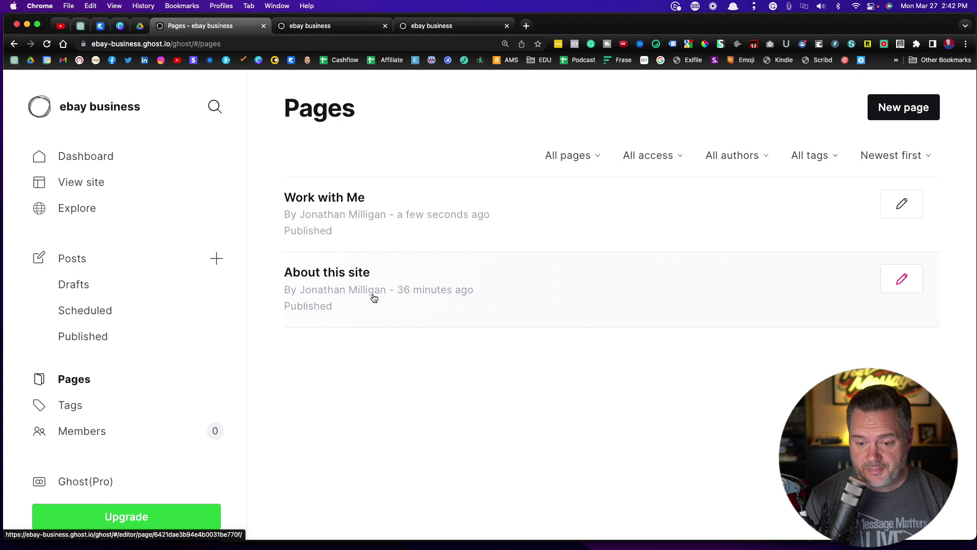
Look at the Tags overview, then go to the empty Members page.
{"action": "left_click", "coordinate": [67, 406]}
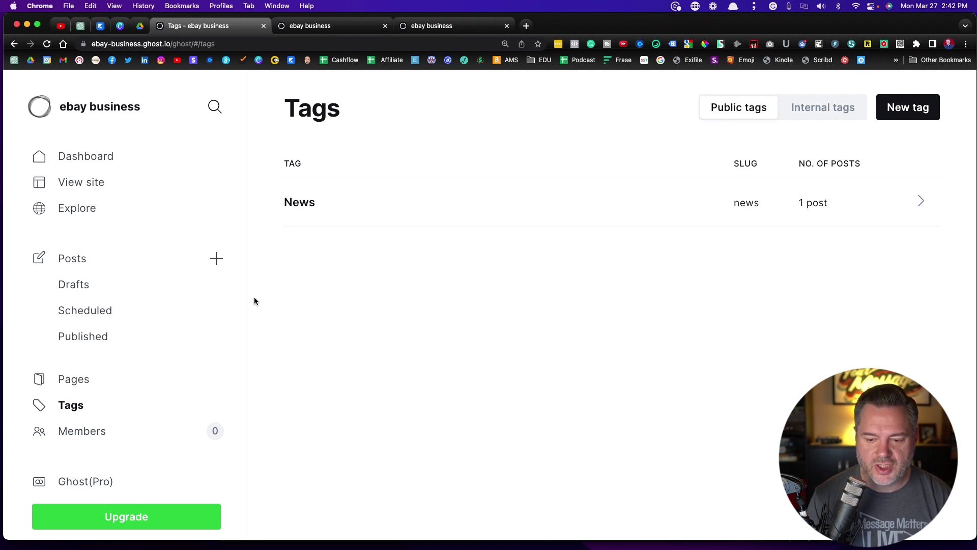
{"action": "left_click", "coordinate": [85, 432]}
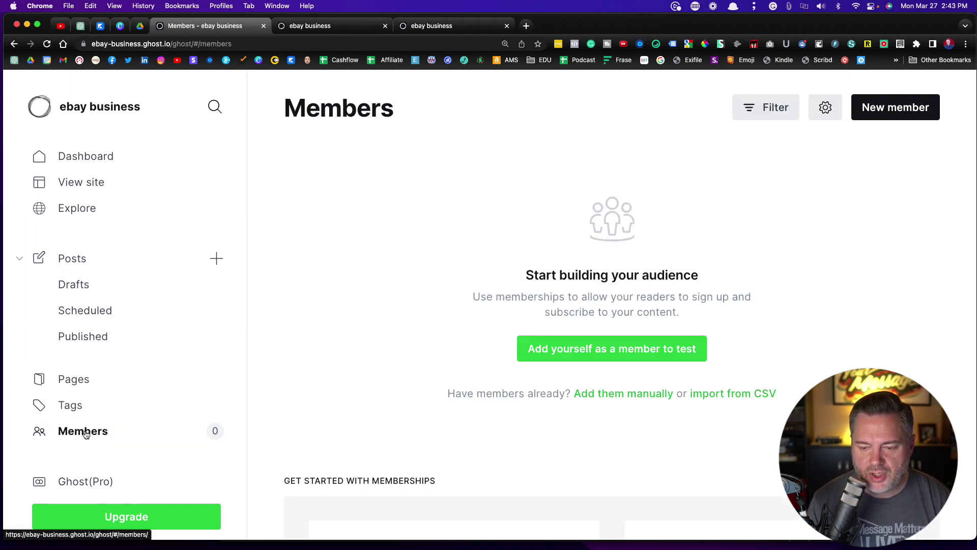